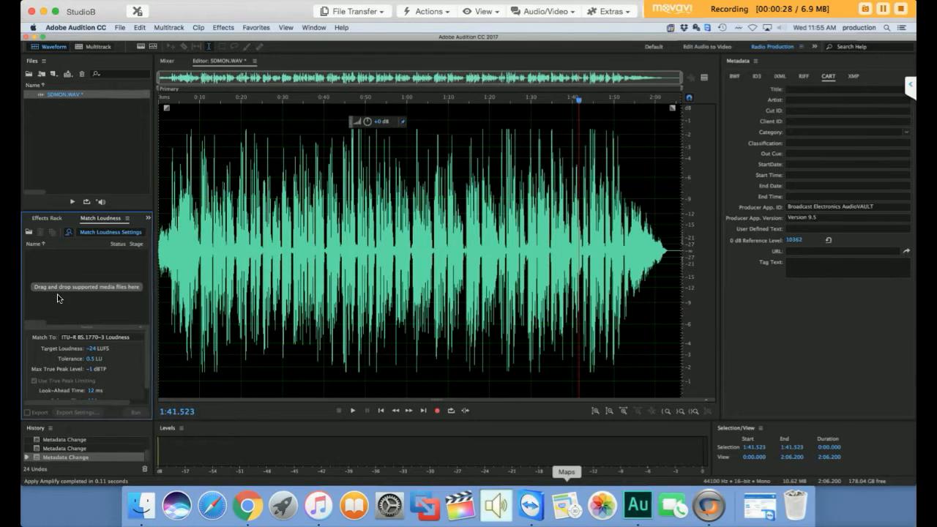
# Add SDMON.WAV to the Match Loudness file list.
pyautogui.moveTo(46, 95); pyautogui.dragTo(63, 270)
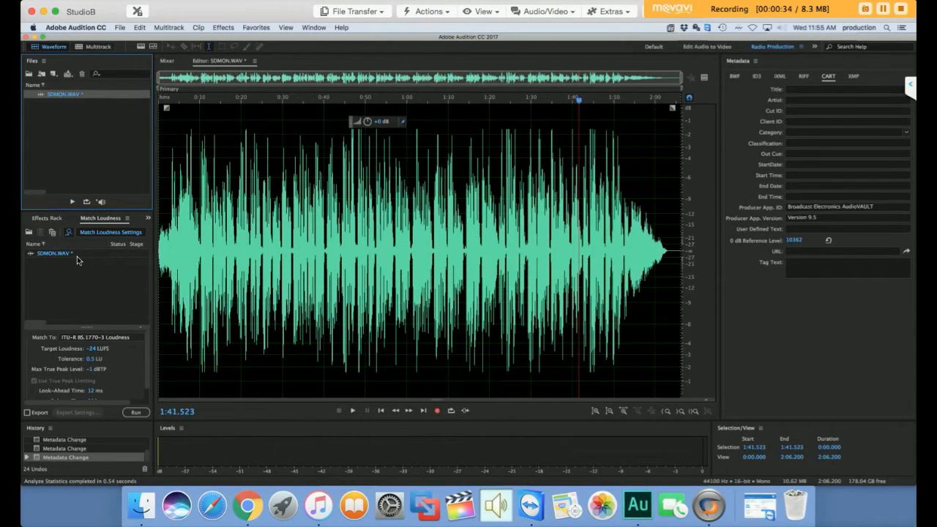
pyautogui.click(315, 28)
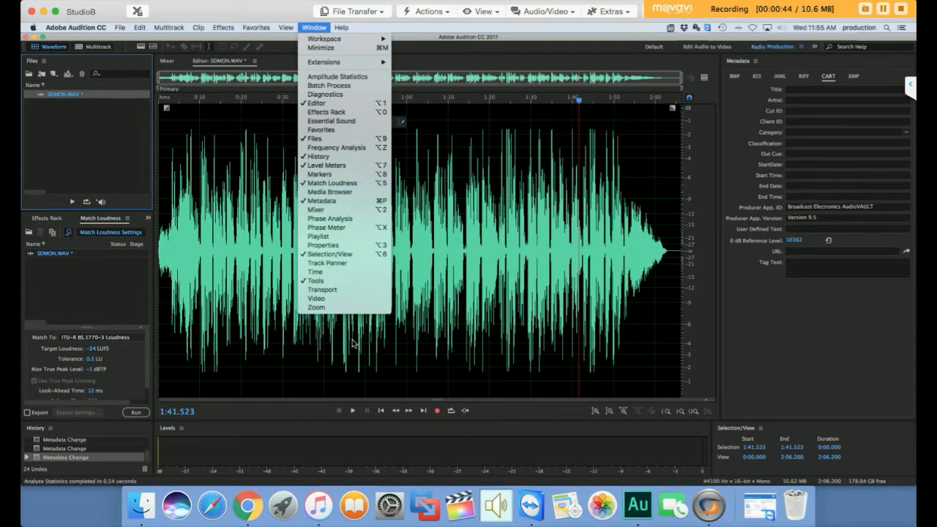
pyautogui.click(110, 288)
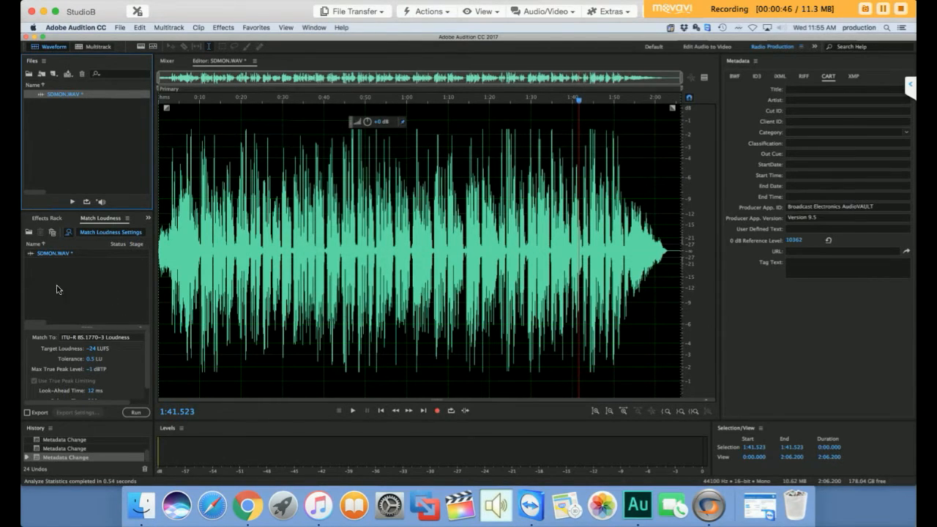
# Run loudness matching on SDMON.WAV with ITU-R BS.1770-3 Loudness and a target loudness of -24 LUFS.
pyautogui.moveTo(93, 356); pyautogui.dragTo(93, 354)
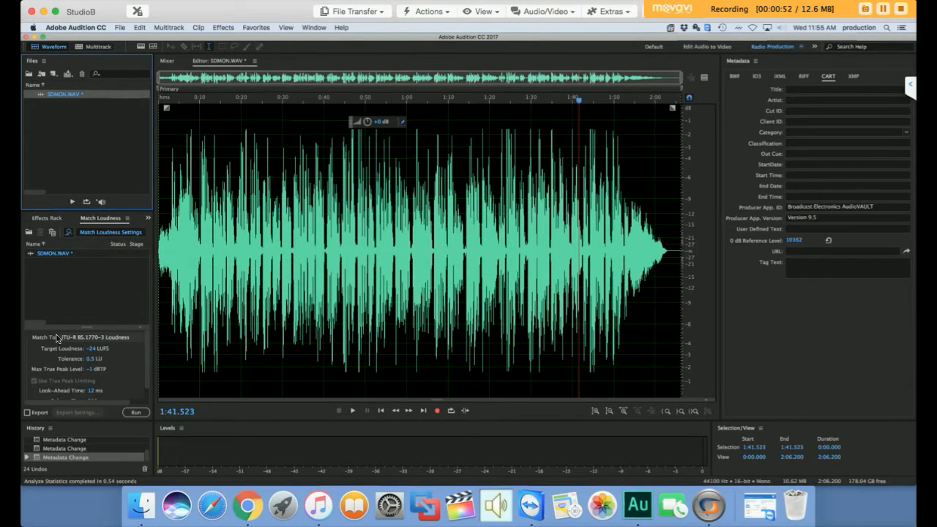
pyautogui.click(83, 339)
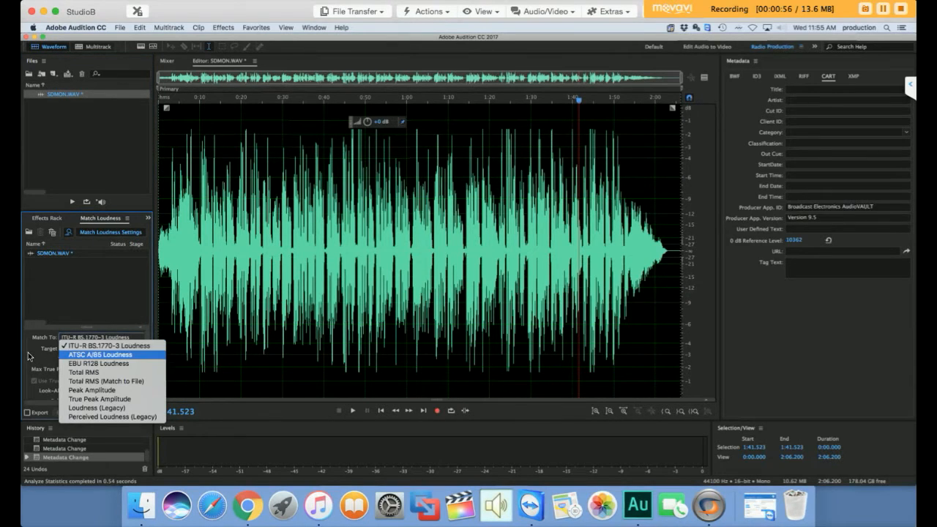
pyautogui.click(87, 355)
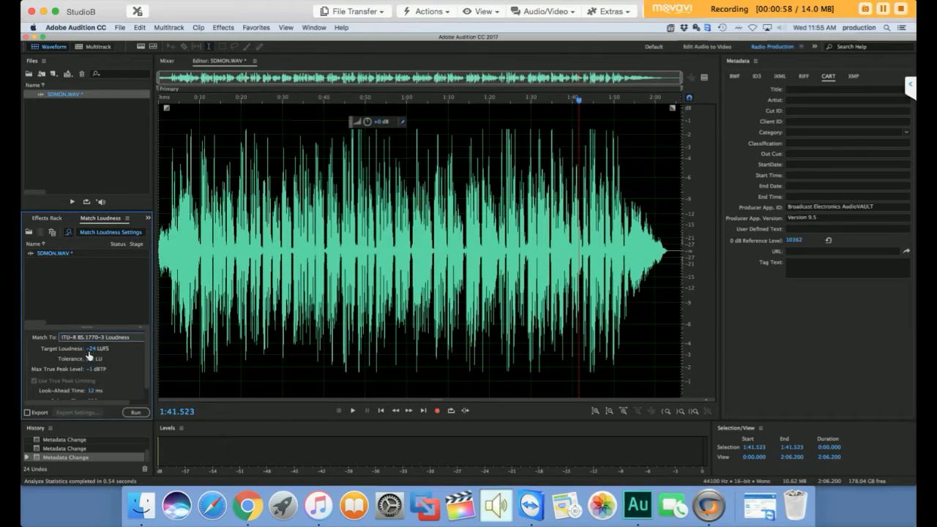
pyautogui.click(93, 349)
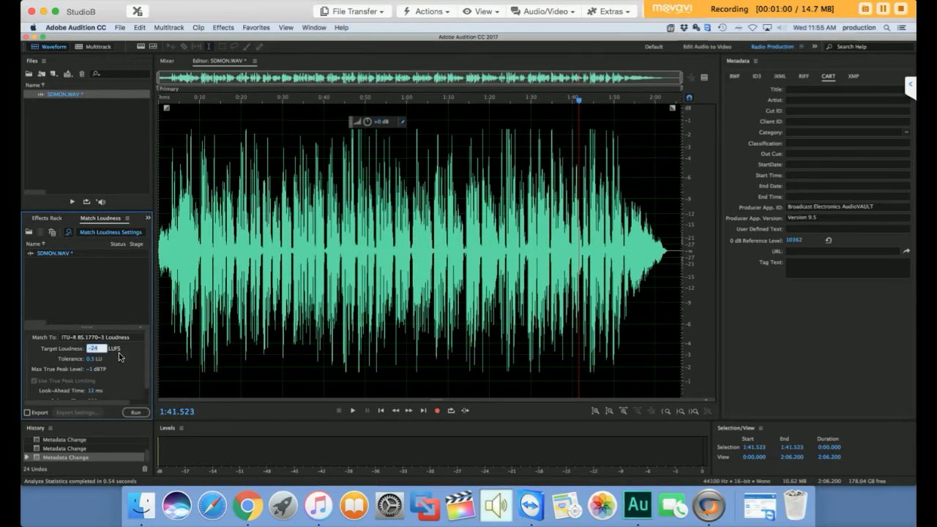
pyautogui.click(224, 270)
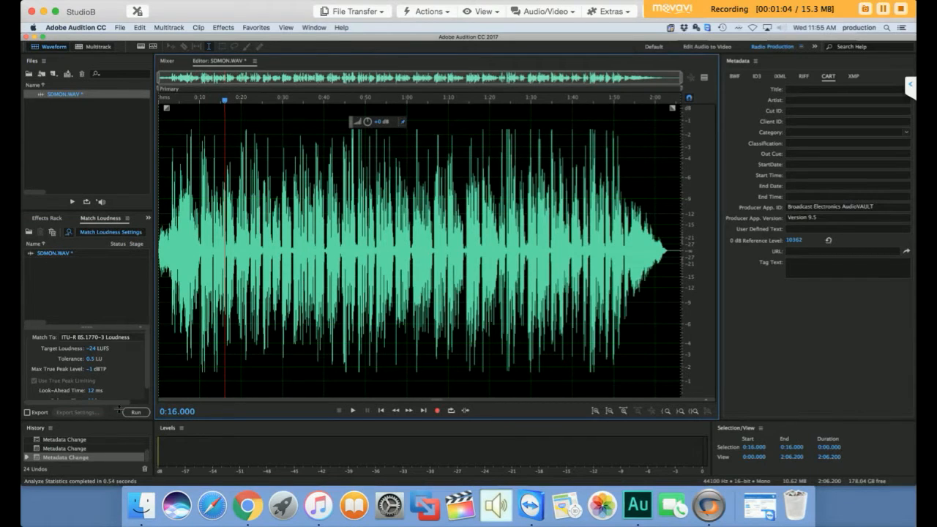
pyautogui.click(142, 416)
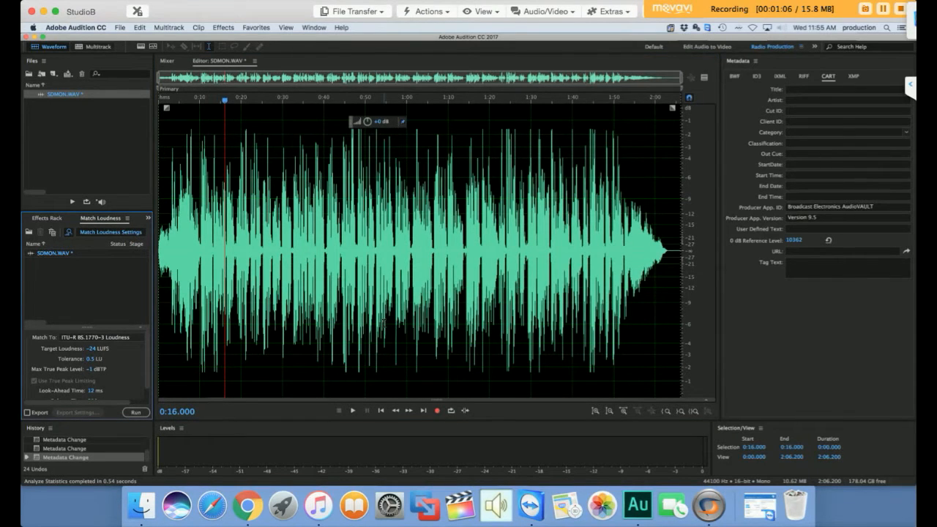
pyautogui.click(131, 413)
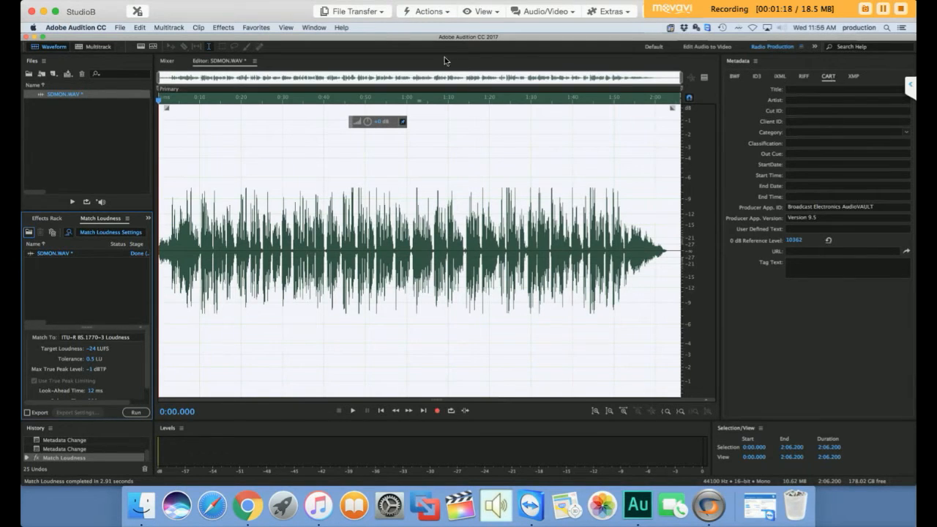
# Enter "Stardate Monday" as the title in the file's CART metadata.
pyautogui.click(315, 28)
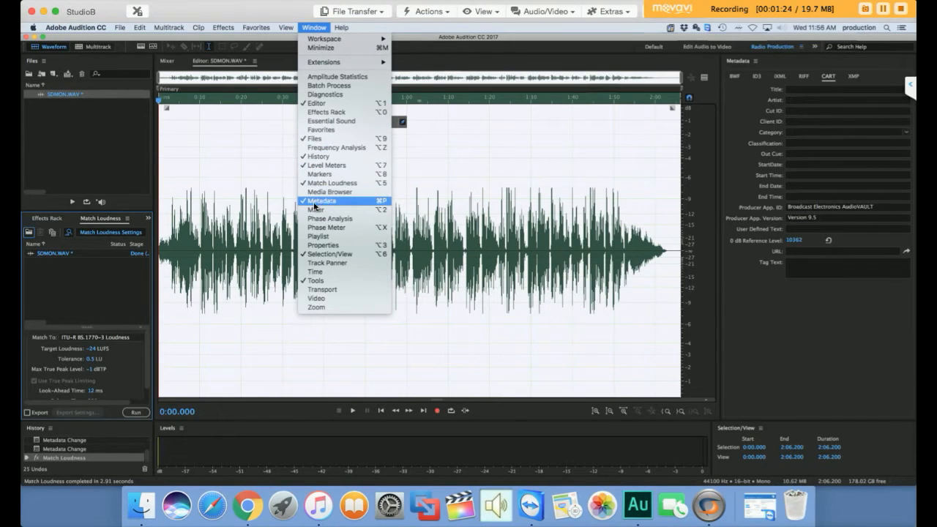
pyautogui.click(796, 75)
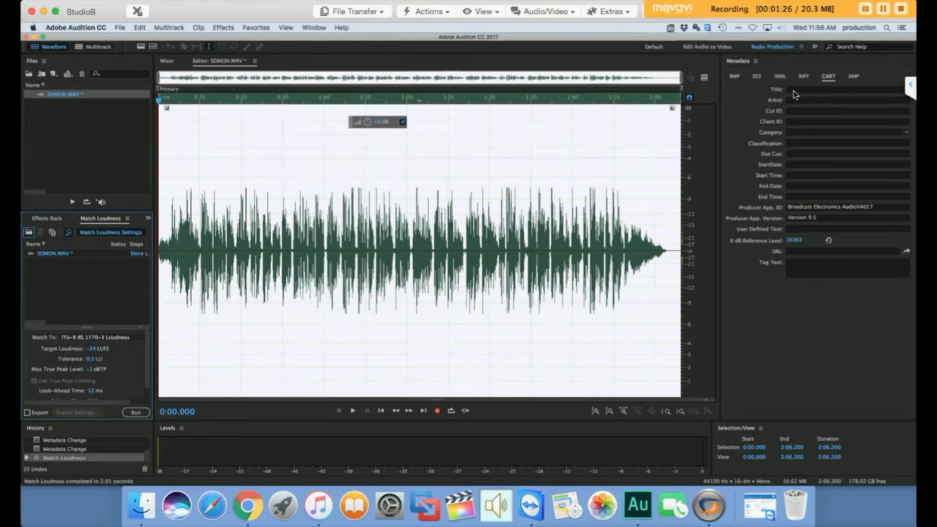
pyautogui.click(794, 90)
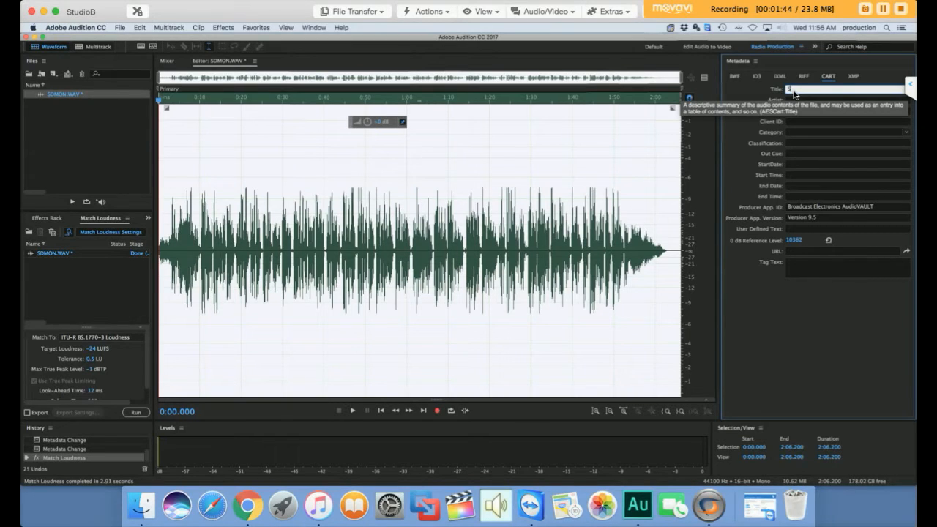
pyautogui.write('date Monday')
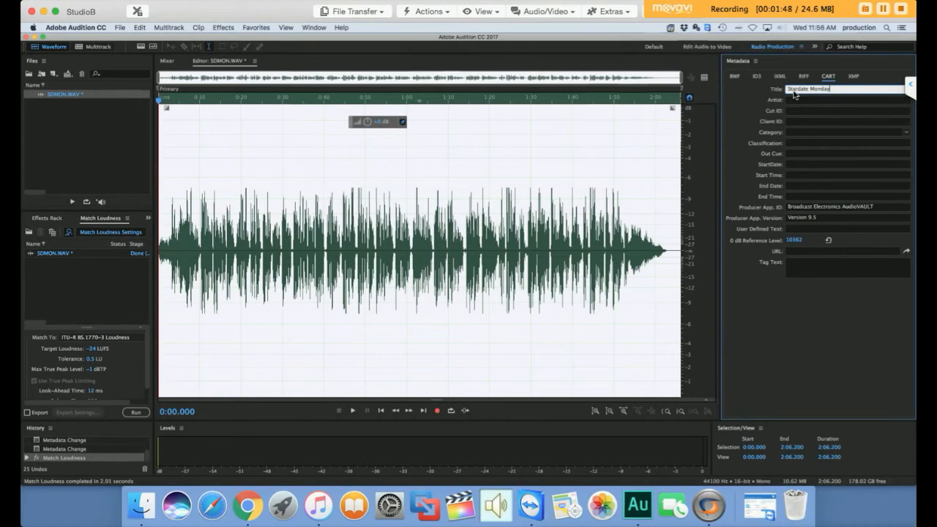
# Set the CART start date to 2017/03/15 and the end date to 2017/03/20.
pyautogui.click(797, 168)
pyautogui.click(798, 165)
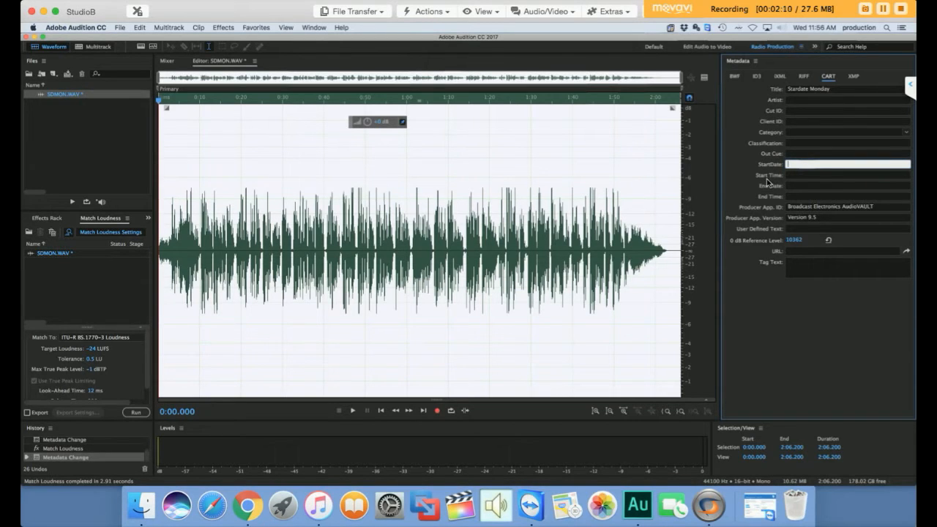
pyautogui.write('2017/03/15')
pyautogui.click(805, 185)
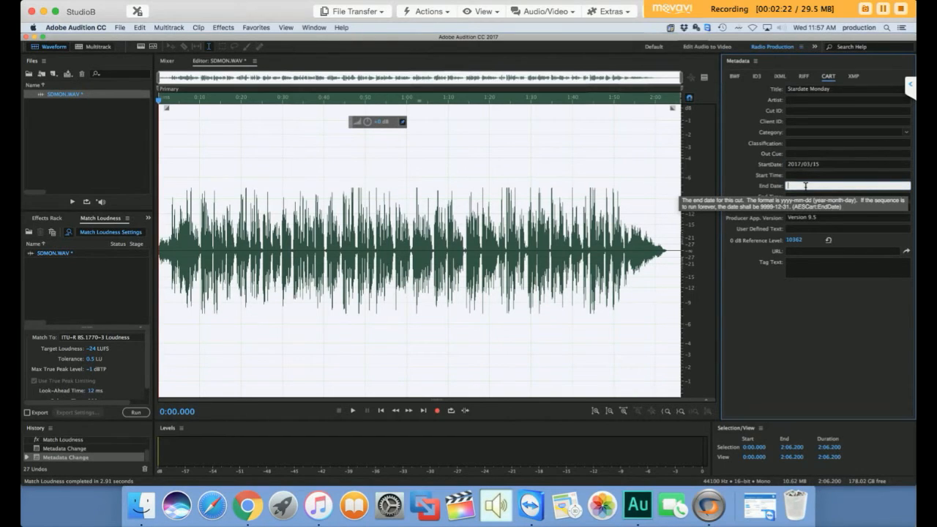
pyautogui.write('2017/05')
pyautogui.write('/20')
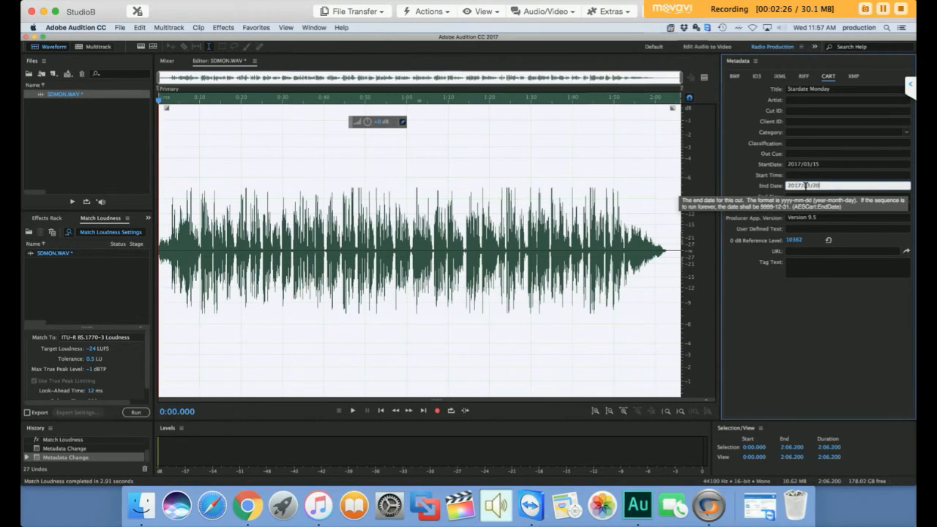
pyautogui.click(417, 207)
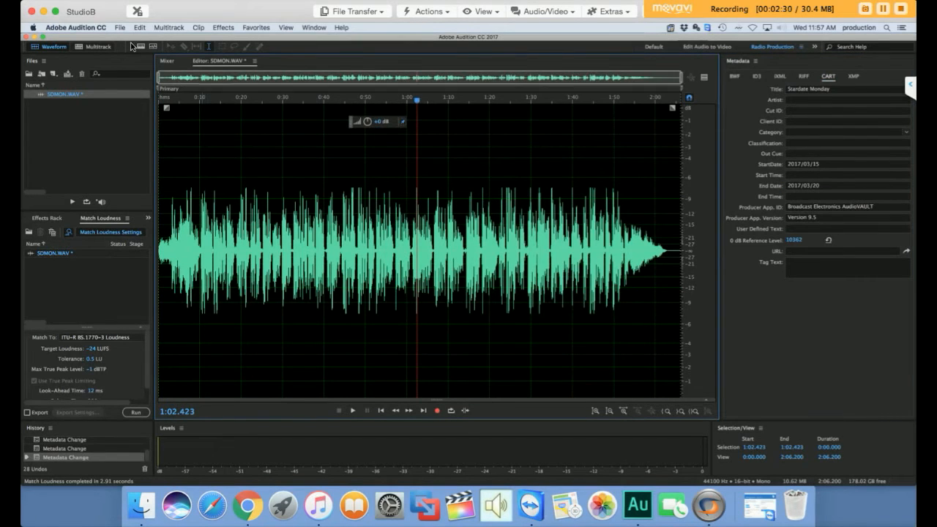
# Start saving the audio as a new file and browse to the AVimport folder on the Desktop.
pyautogui.click(119, 28)
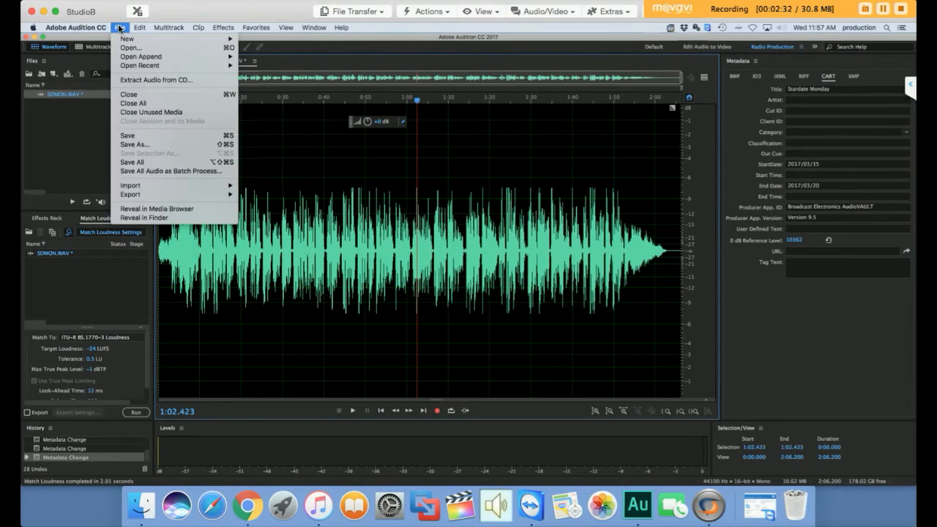
pyautogui.click(138, 146)
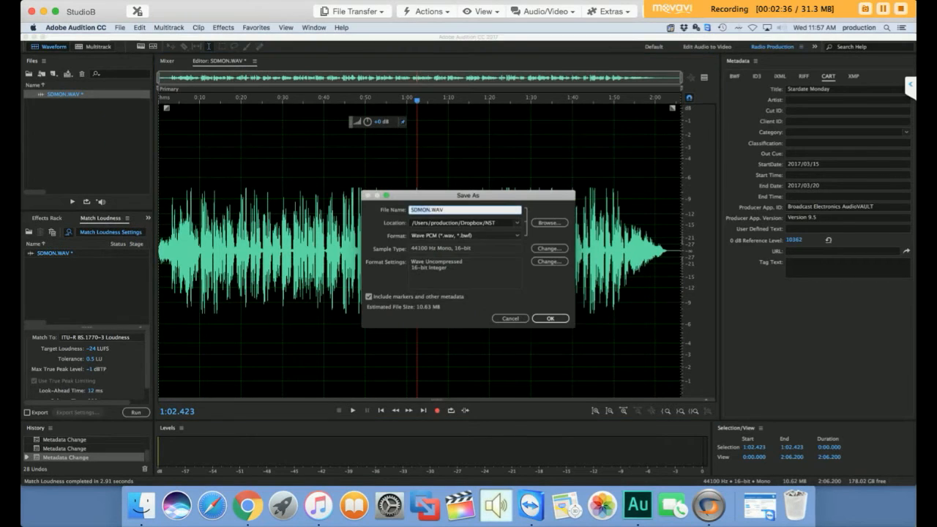
pyautogui.click(560, 224)
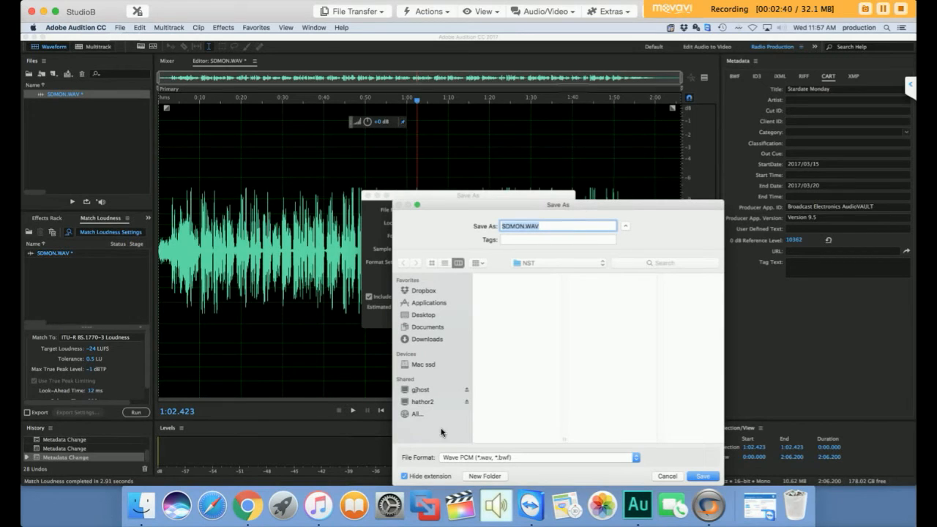
pyautogui.click(419, 317)
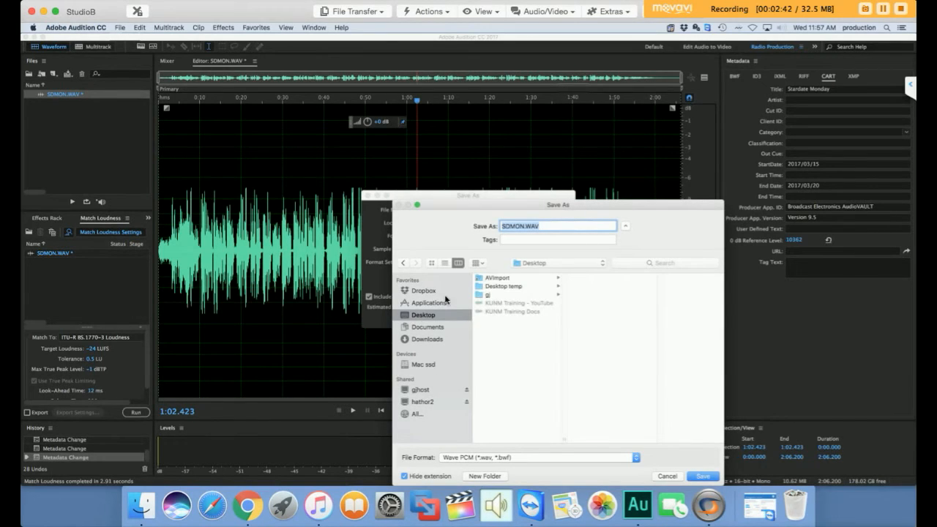
pyautogui.click(502, 280)
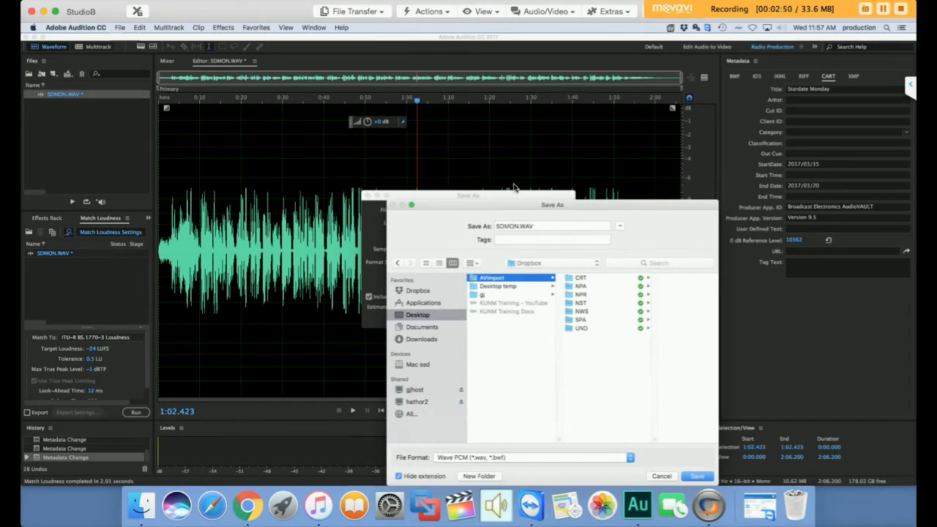
pyautogui.moveTo(502, 205); pyautogui.dragTo(489, 129)
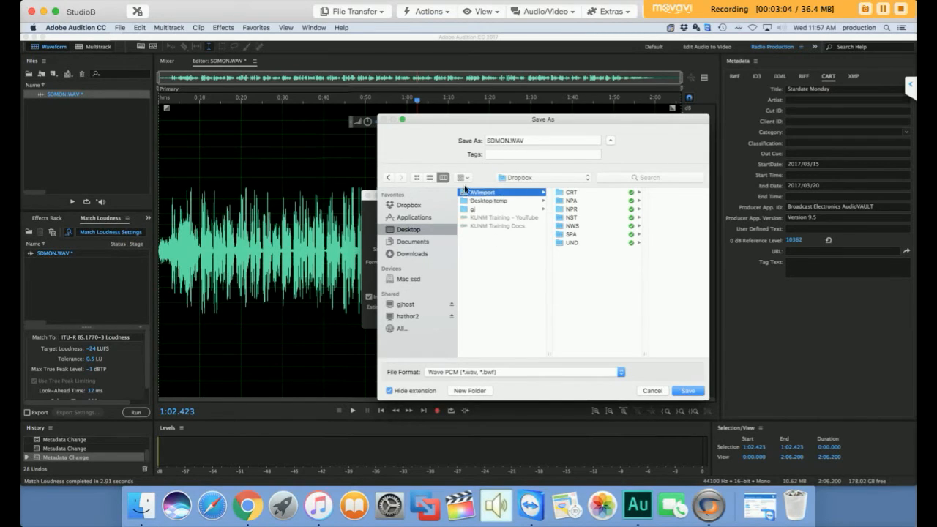
# Choose the NST subfolder as the save location and keep the file name SDMON.WAV.
pyautogui.click(541, 140)
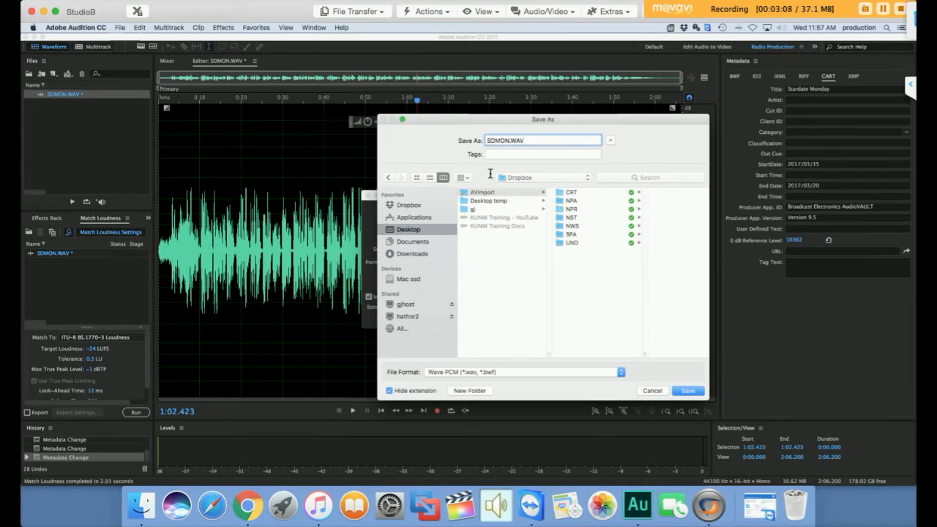
pyautogui.click(572, 219)
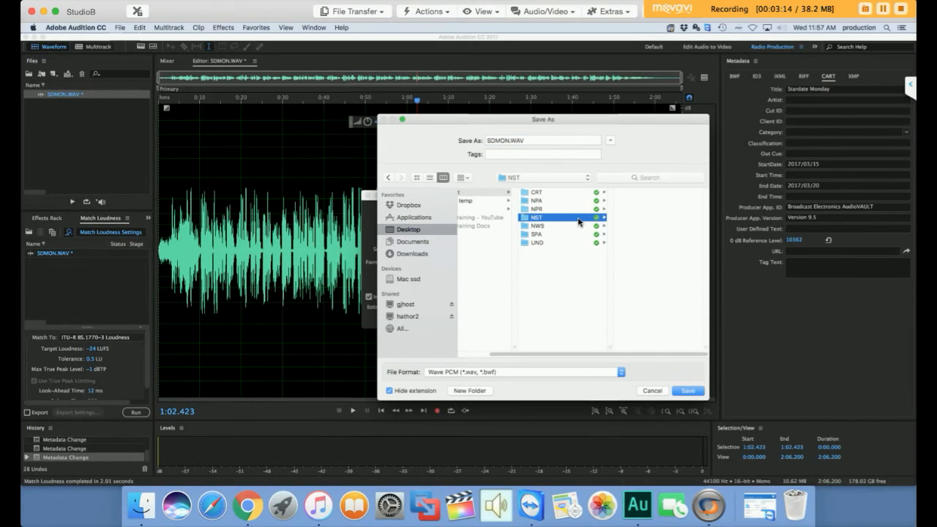
pyautogui.click(538, 231)
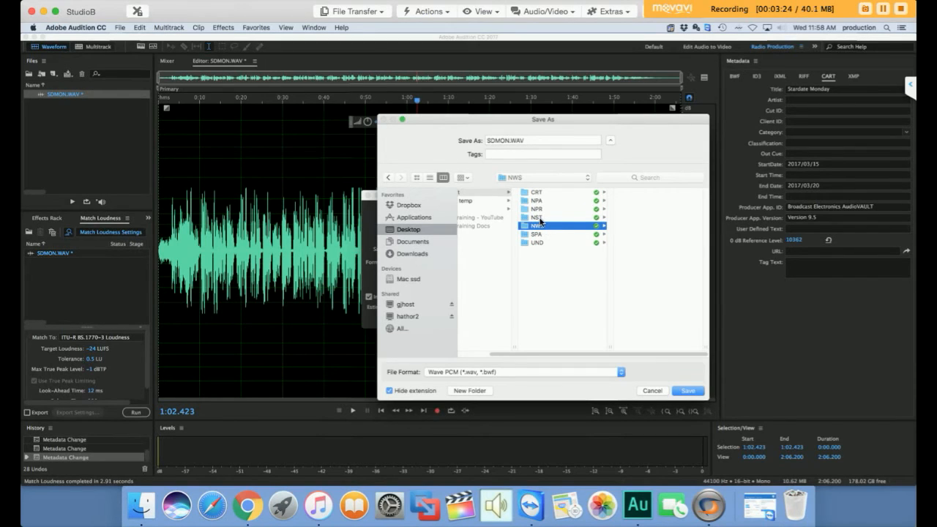
pyautogui.click(540, 218)
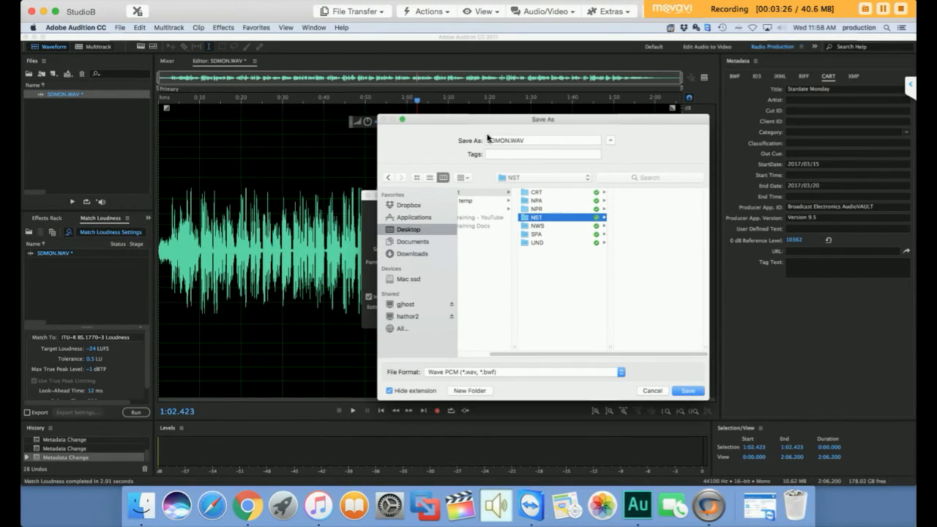
pyautogui.click(538, 140)
pyautogui.moveTo(537, 140); pyautogui.dragTo(487, 140)
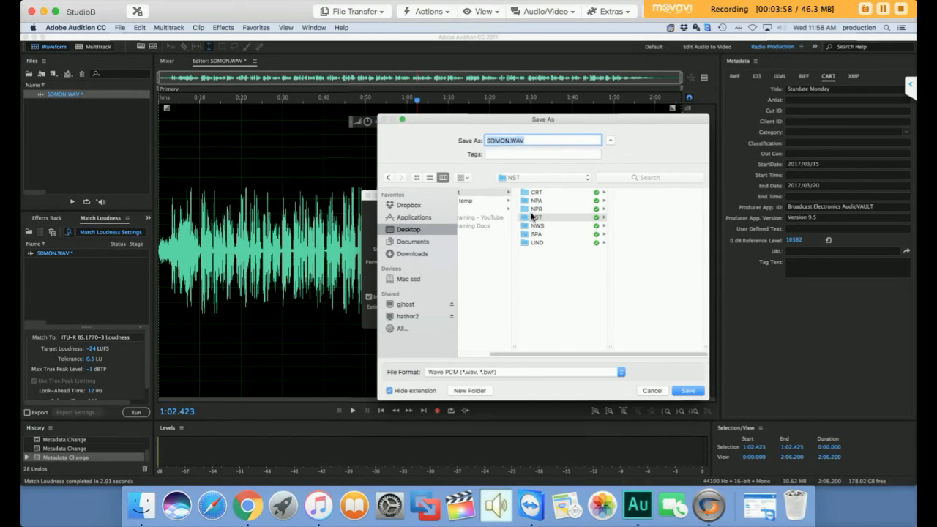
pyautogui.click(549, 219)
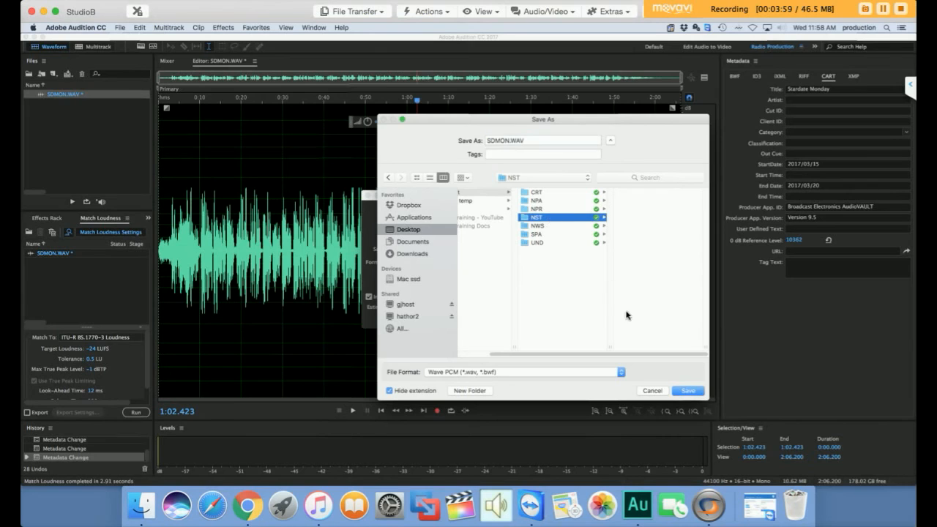
pyautogui.click(688, 391)
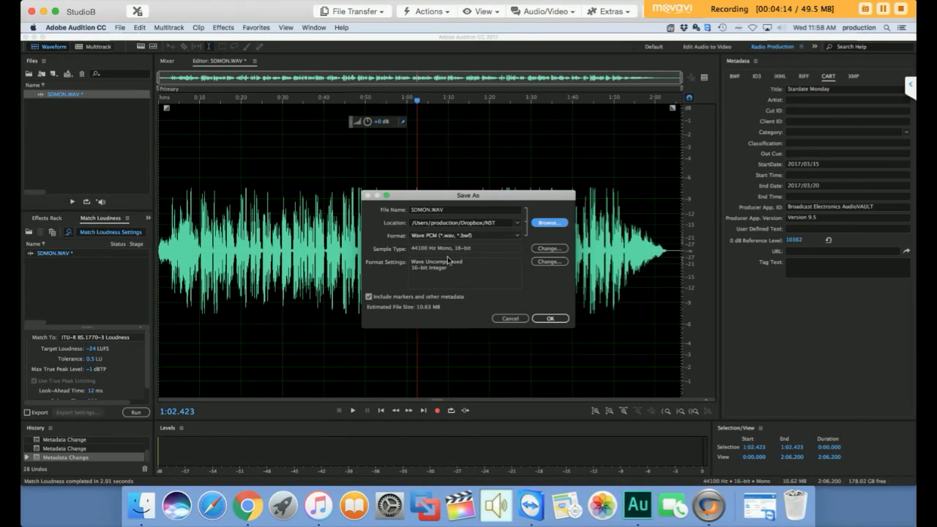
# Check the sample type settings and save SDMON.WAV as Wave PCM, 44100 Hz mono, 16-bit, with metadata included.
pyautogui.click(549, 249)
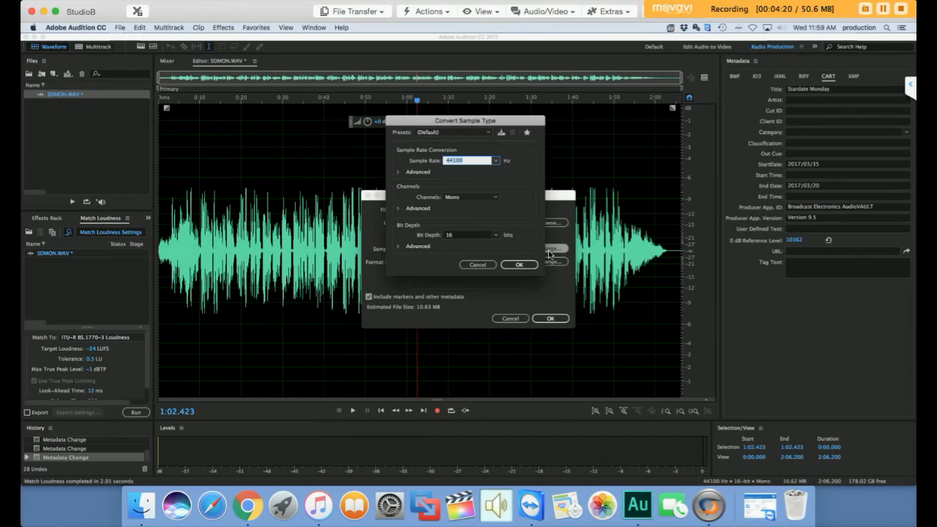
pyautogui.click(477, 265)
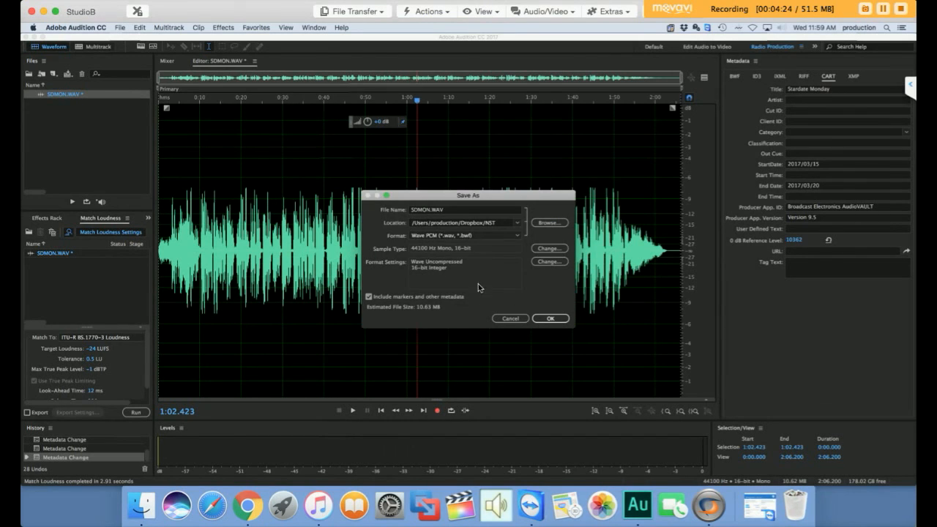
pyautogui.click(551, 319)
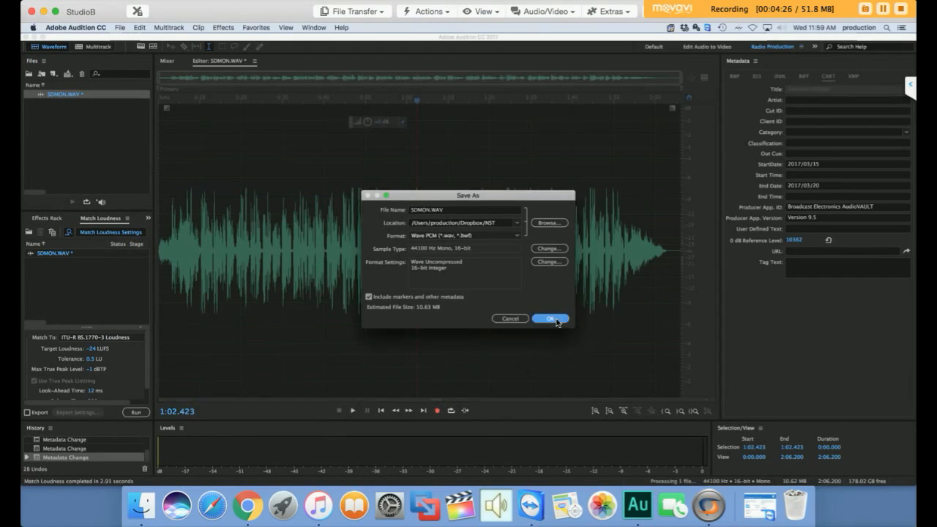